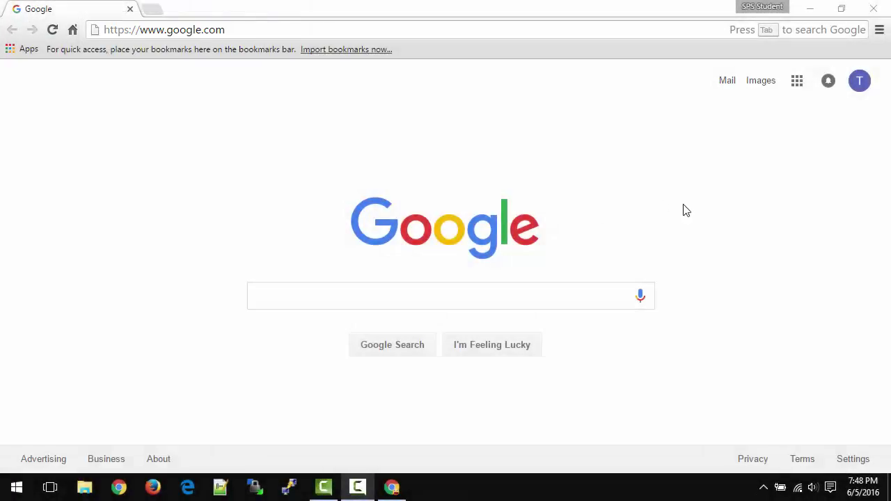
left_click(859, 83)
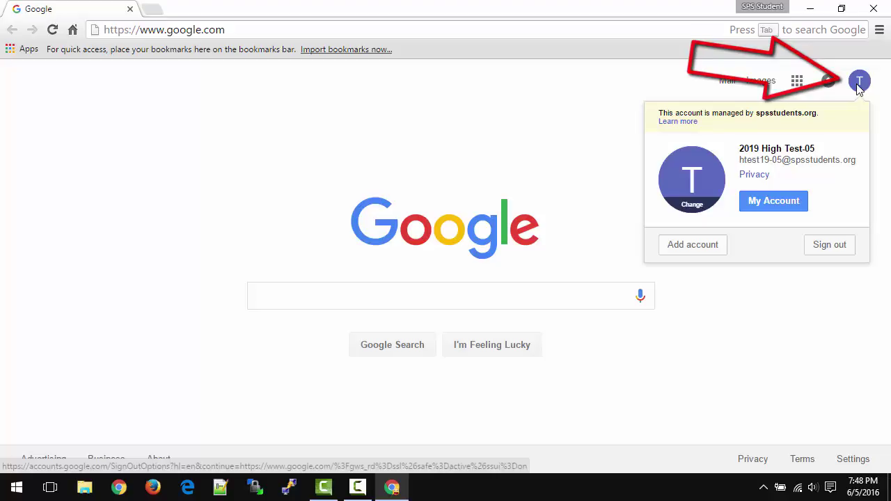
left_click(561, 80)
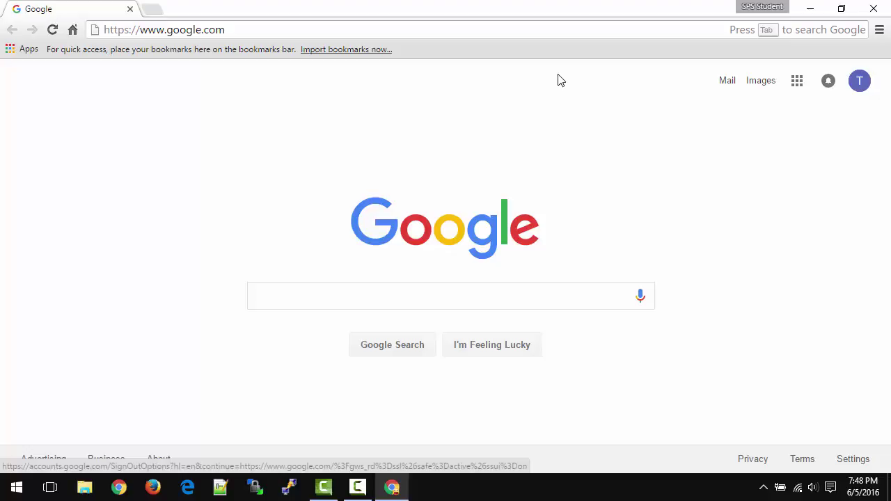
left_click(243, 31)
left_click(243, 30)
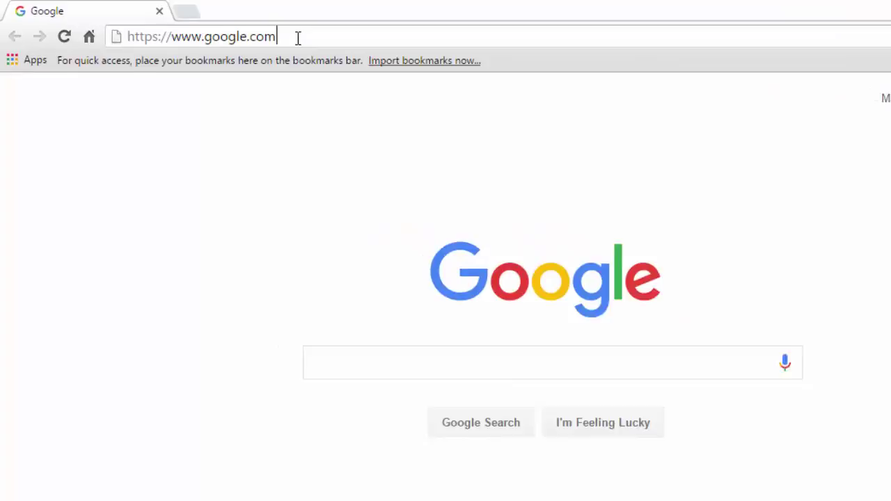
type("/ta")
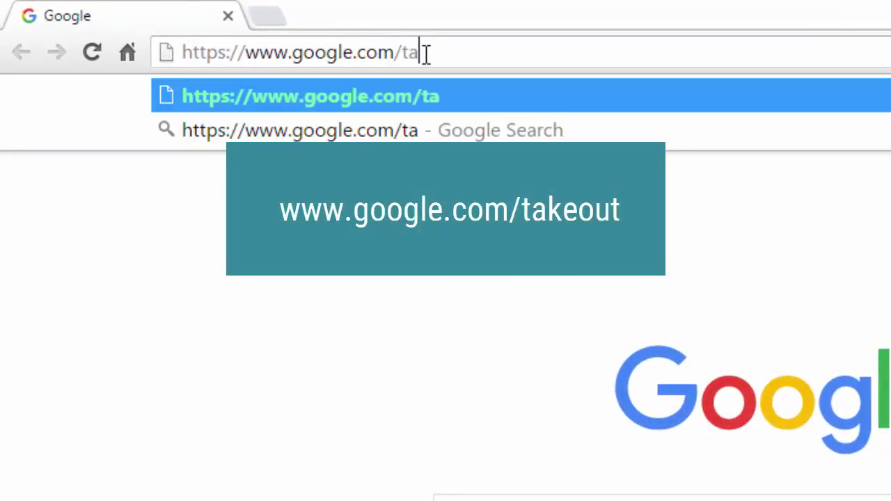
type("keout")
key("Return")
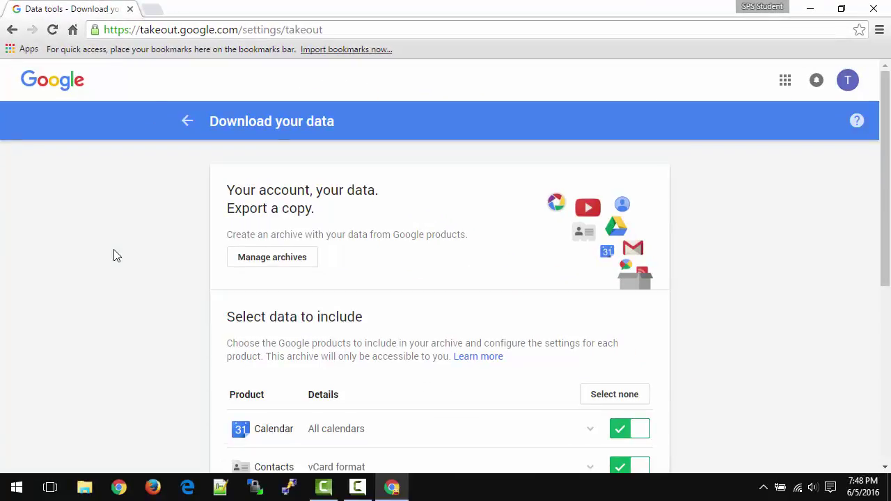
- Exclude Calendar, Drive and Keep from the export as a trial, and include all three again
scroll(117, 256, "down", 1)
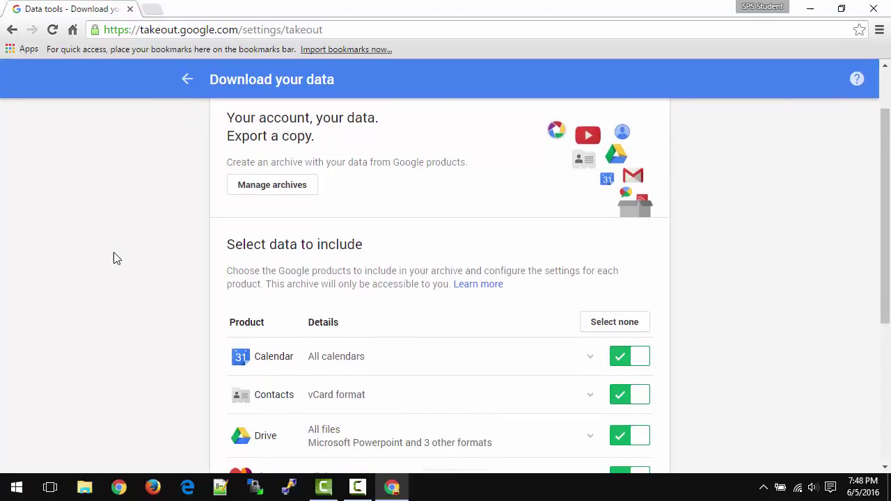
scroll(116, 256, "down", 2)
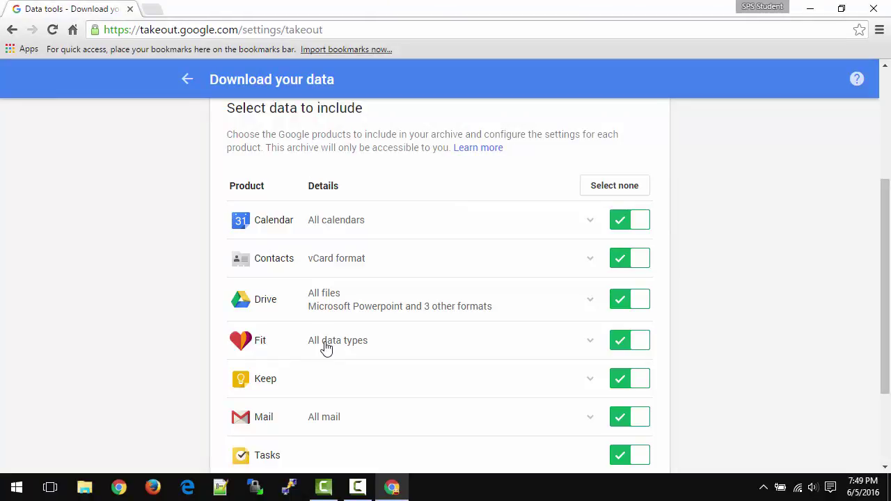
left_click(628, 225)
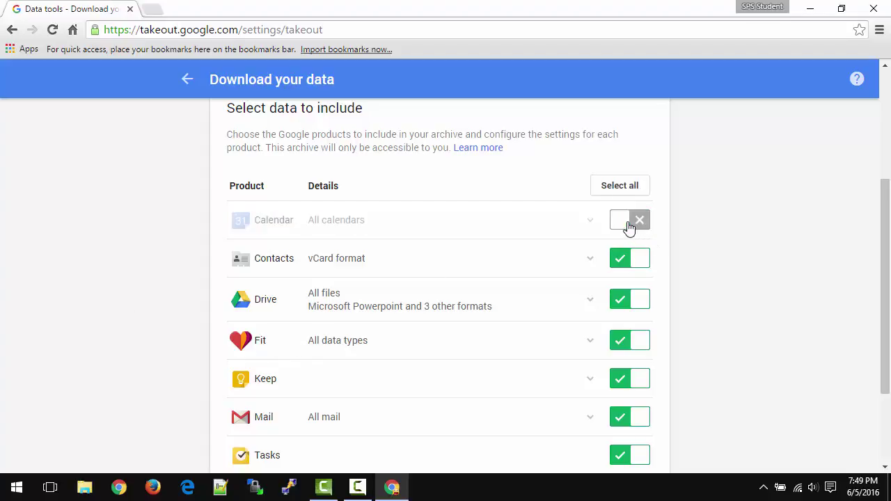
left_click(631, 303)
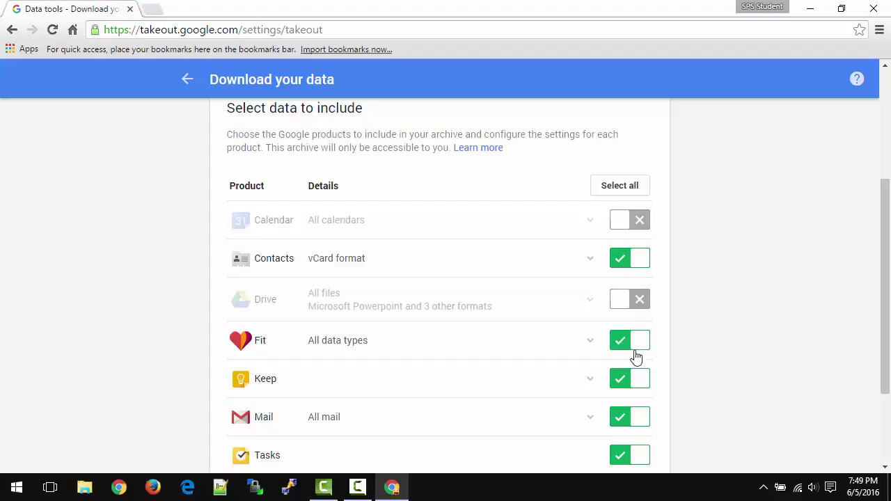
left_click(626, 379)
left_click(643, 379)
left_click(643, 307)
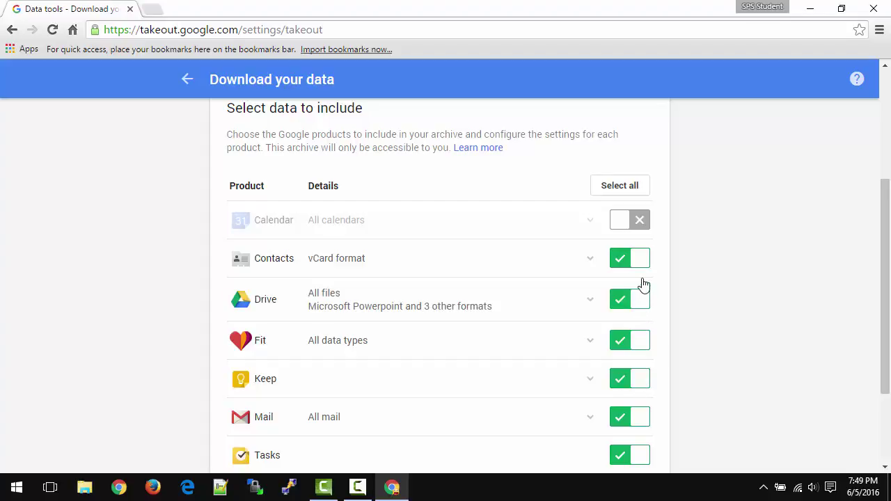
left_click(644, 221)
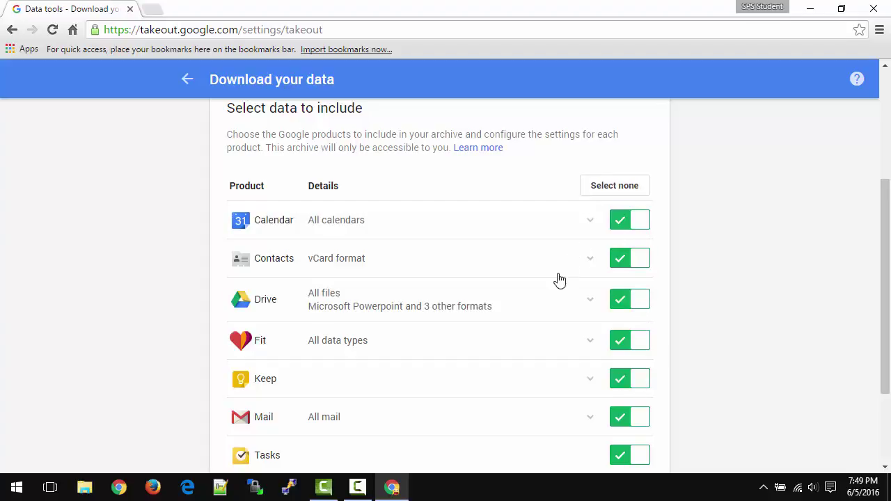
- Expand the Drive options, try limiting the export to the Classroom and ELA folders, and restore including all files and folders
left_click(591, 301)
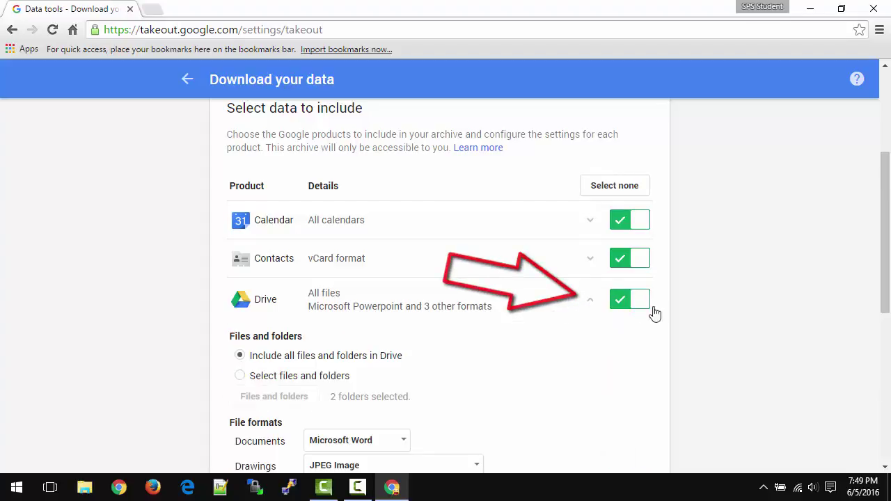
scroll(690, 312, "down", 1)
scroll(690, 312, "down", 1)
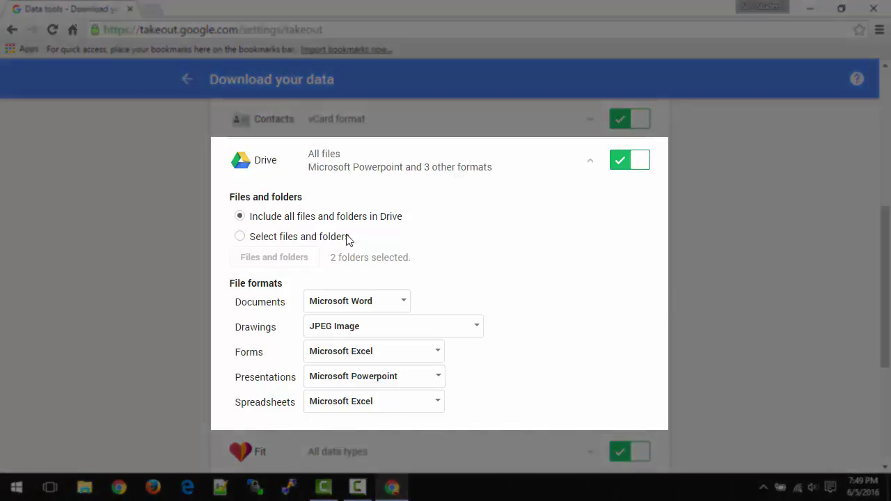
left_click(240, 237)
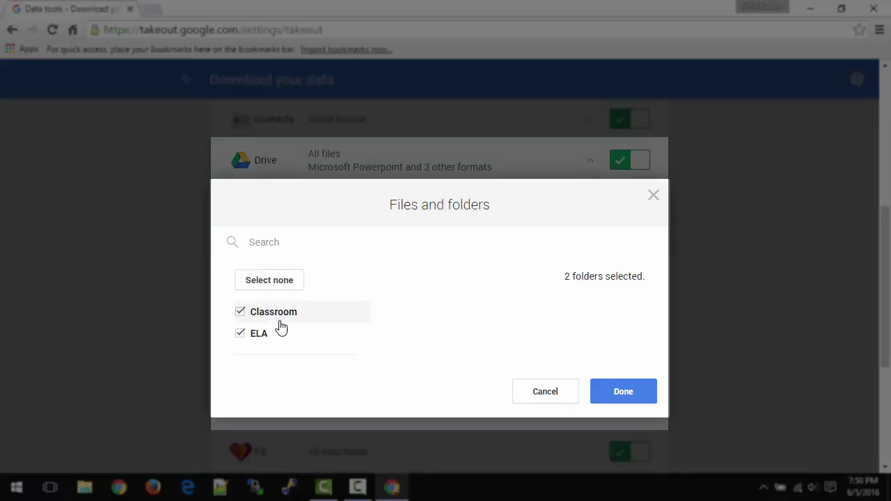
left_click(244, 335)
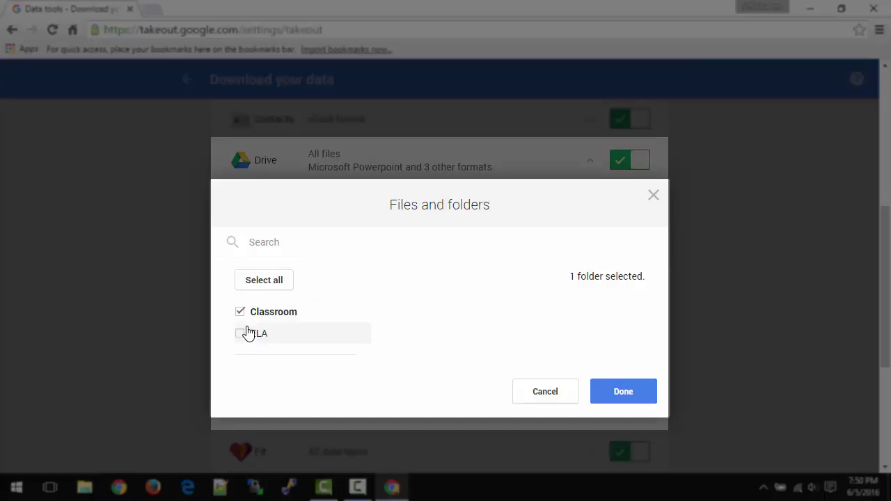
left_click(241, 314)
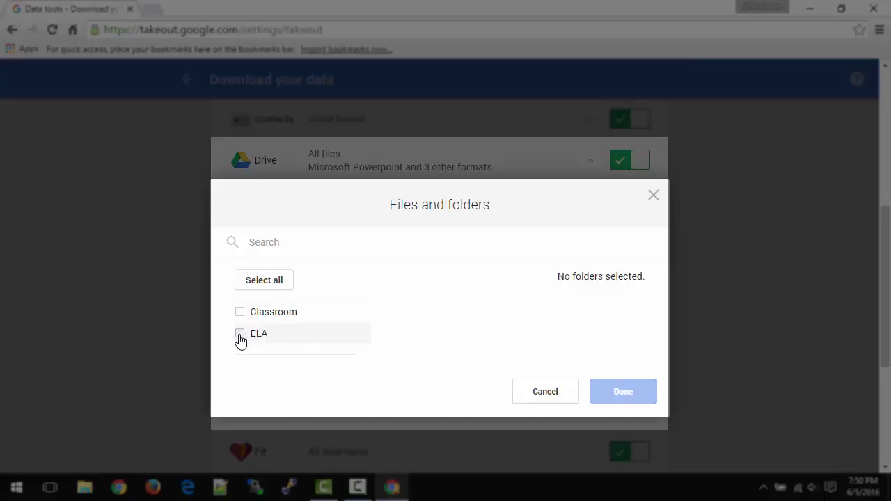
left_click(240, 335)
left_click(241, 314)
left_click(621, 391)
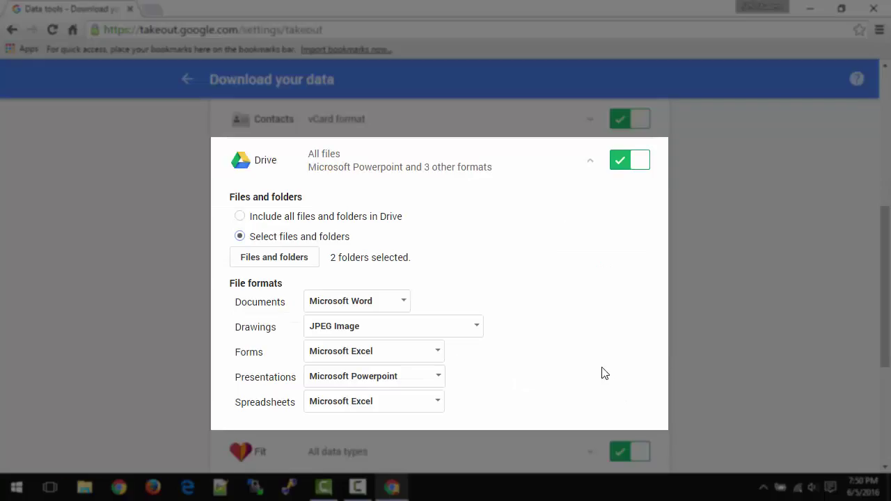
left_click(241, 217)
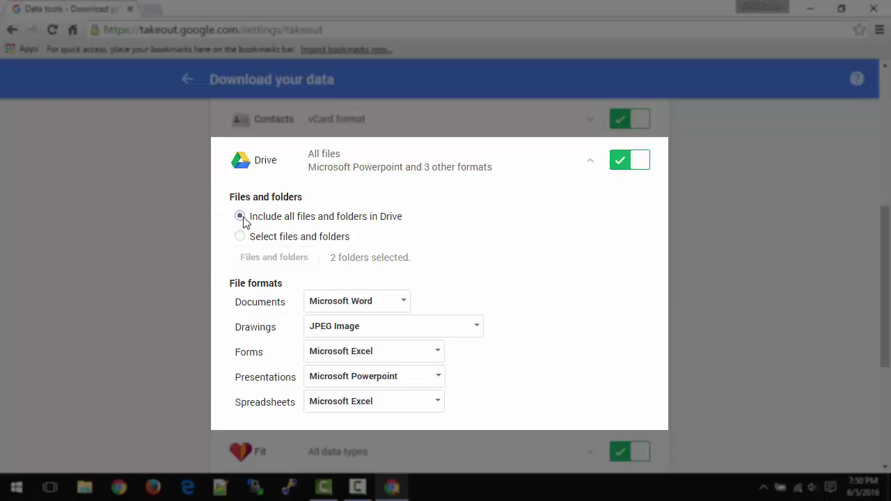
- Examine the export formats offered for Drive documents and collapse the Drive options
left_click(389, 306)
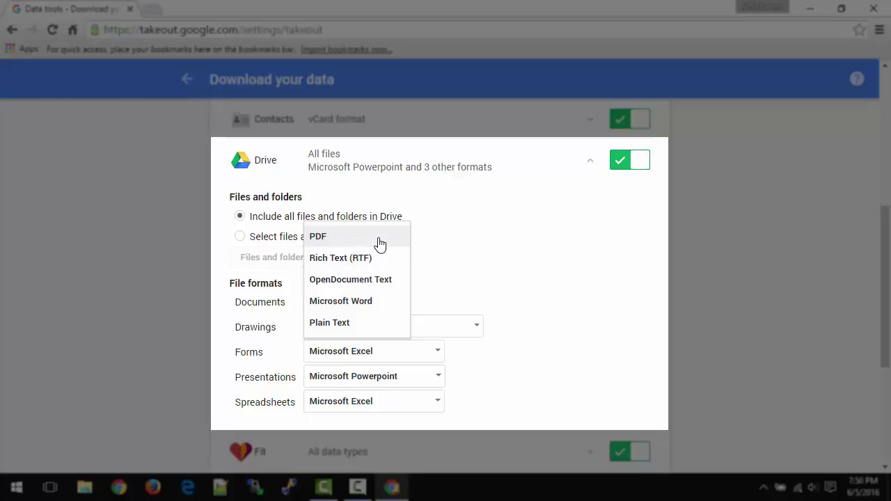
left_click(75, 257)
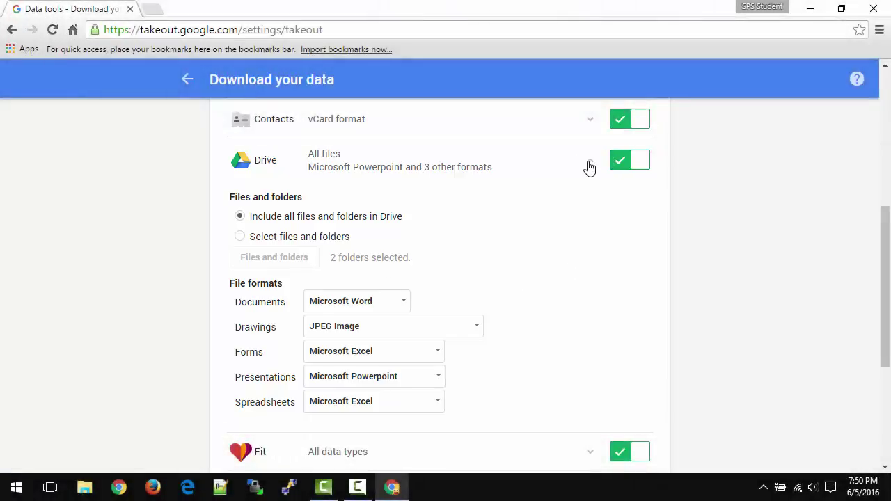
left_click(590, 167)
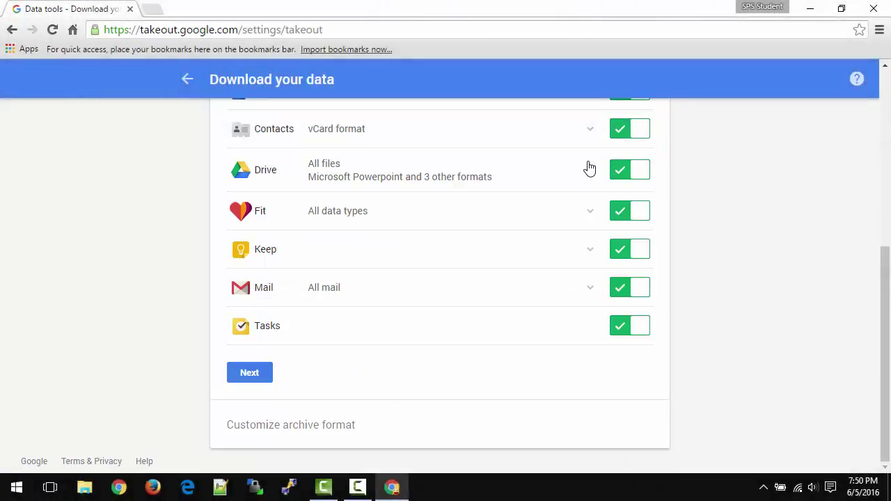
- Continue with all products selected, review the archive options, and create a .zip archive with its download link sent via email
scroll(801, 256, "up", 2)
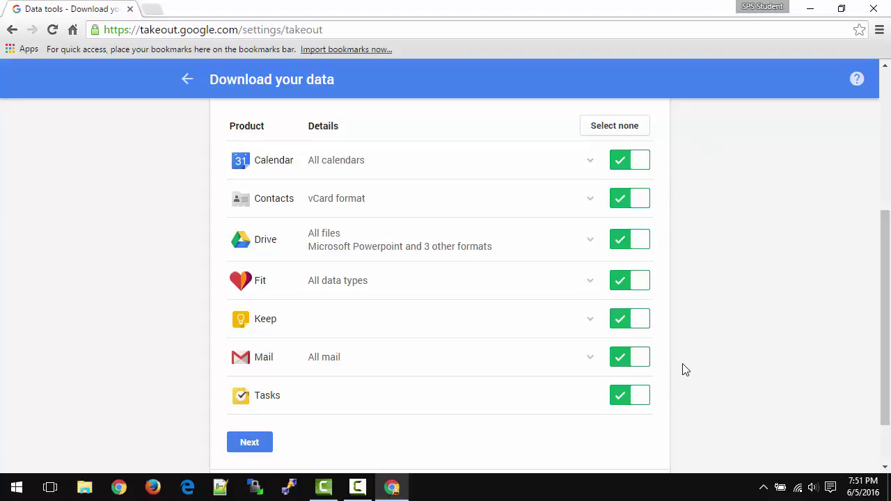
scroll(684, 369, "down", 2)
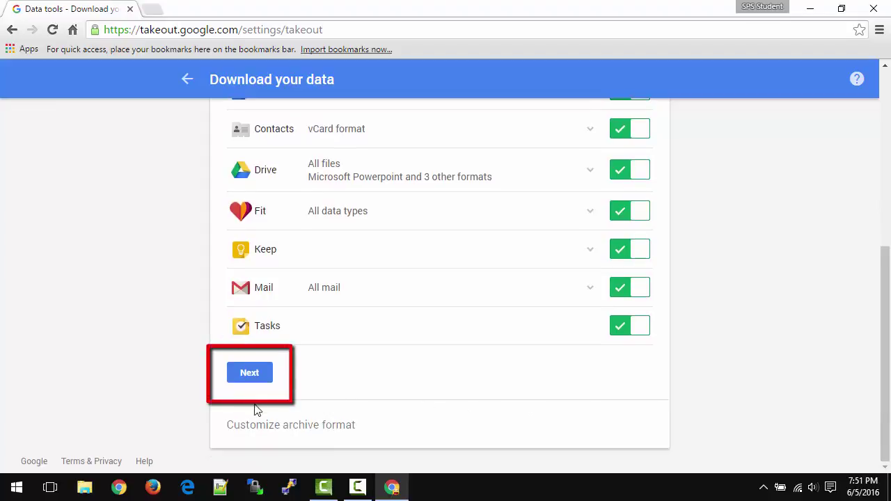
left_click(254, 374)
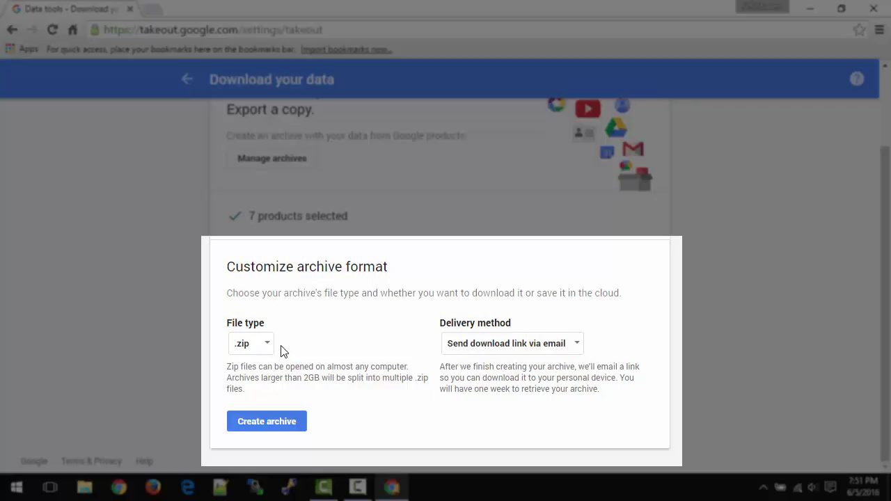
left_click(270, 348)
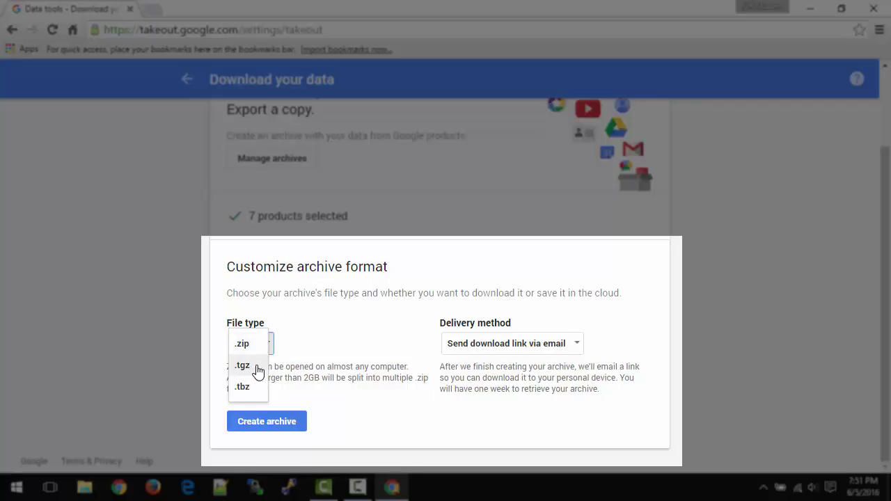
left_click(336, 339)
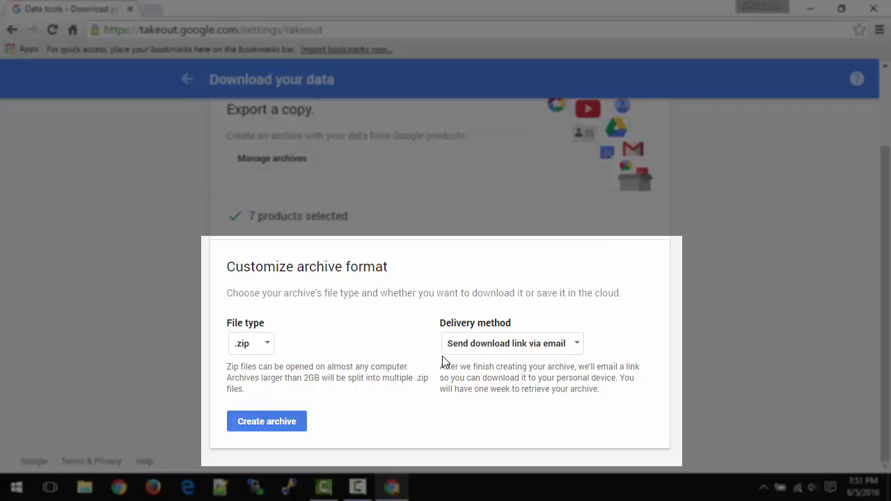
left_click(579, 348)
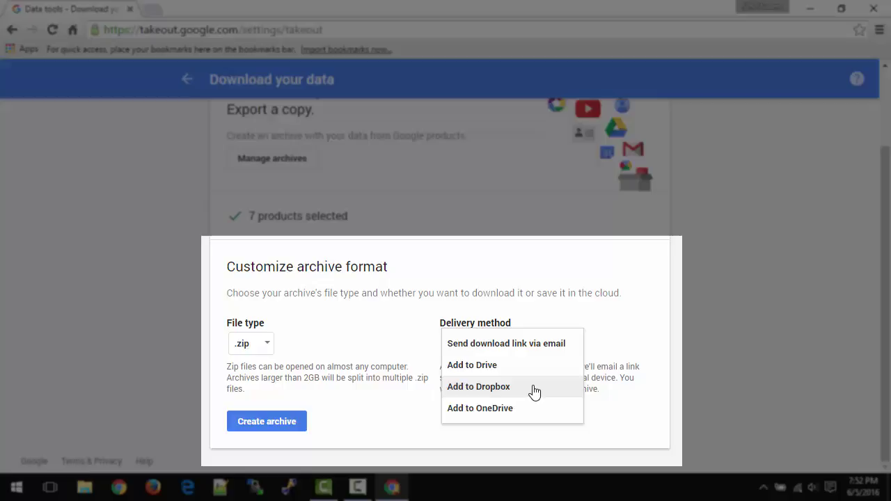
left_click(621, 341)
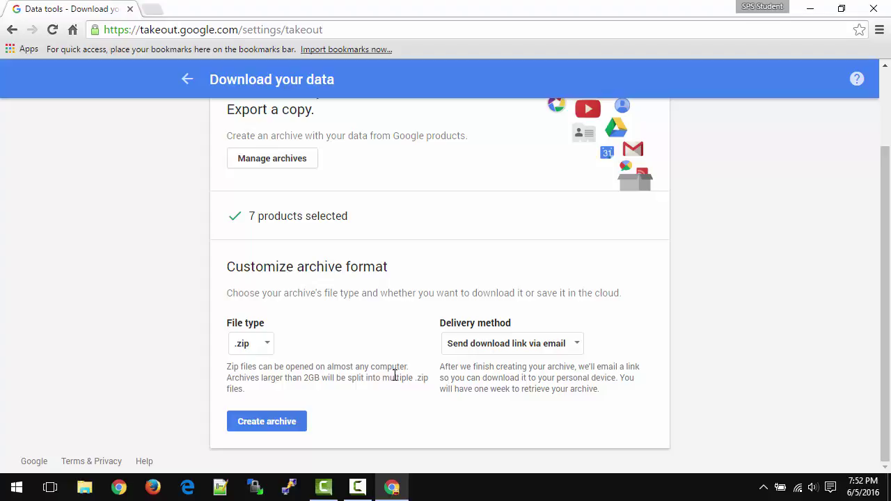
left_click(283, 420)
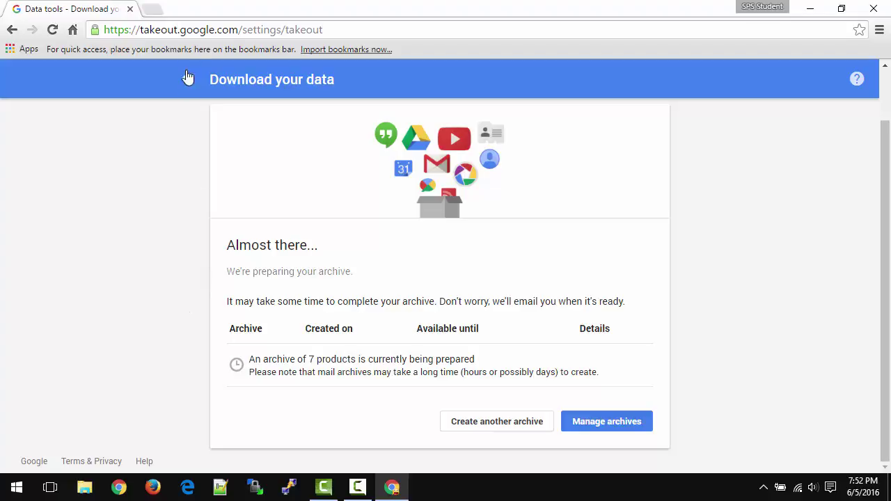
- Go to the account's mailbox at mail.google.com
left_click(165, 29)
type("mail")
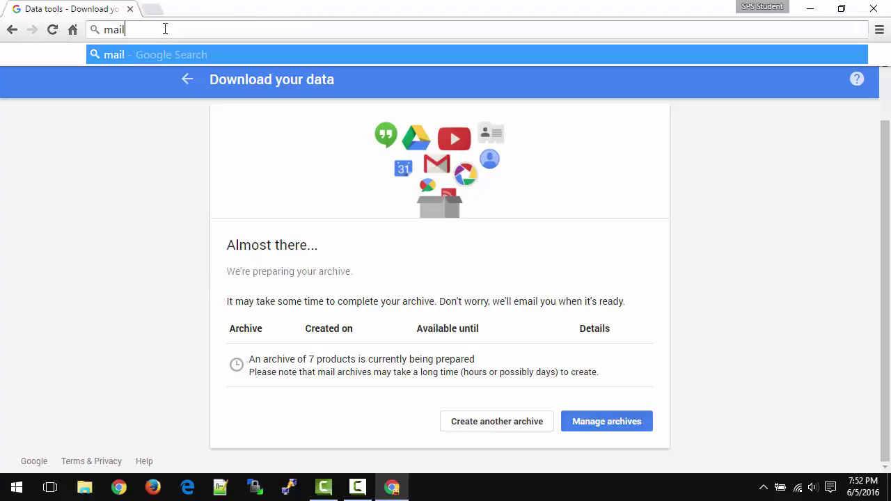
type(".google.com")
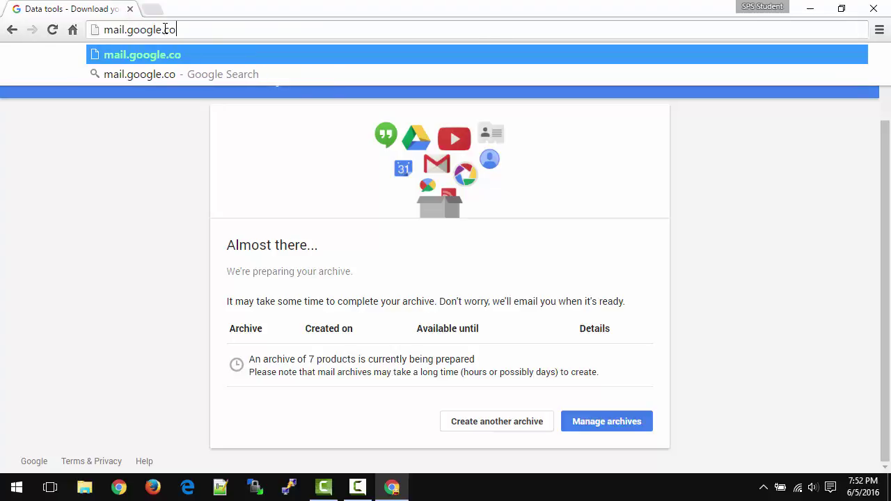
key("Return")
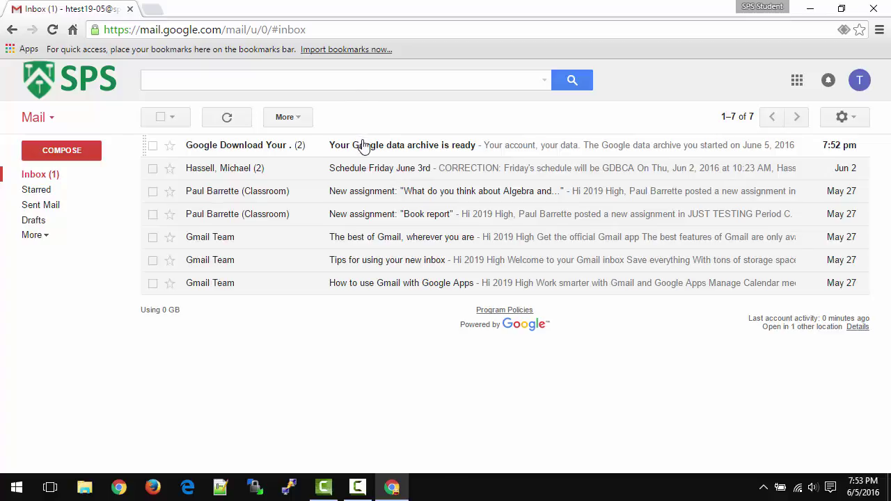
- Open the "Your Google data archive is ready" email and request the archive download from its newest message
left_click(362, 146)
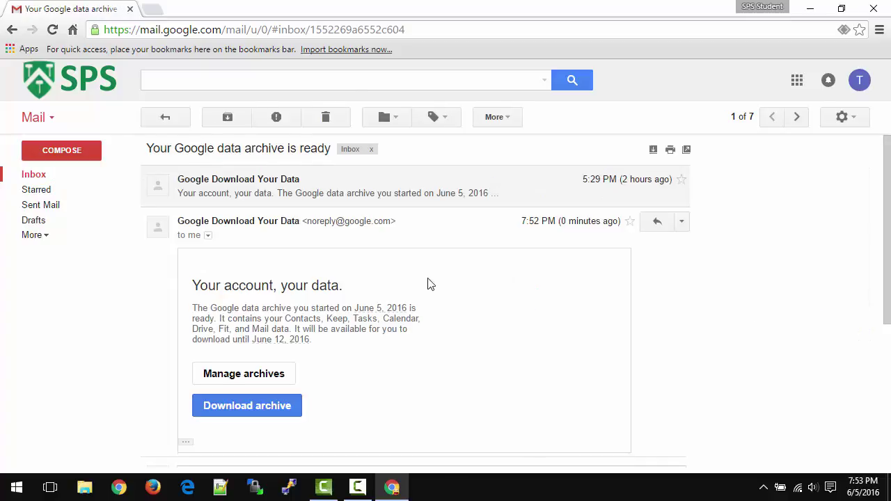
scroll(427, 284, "down", 1)
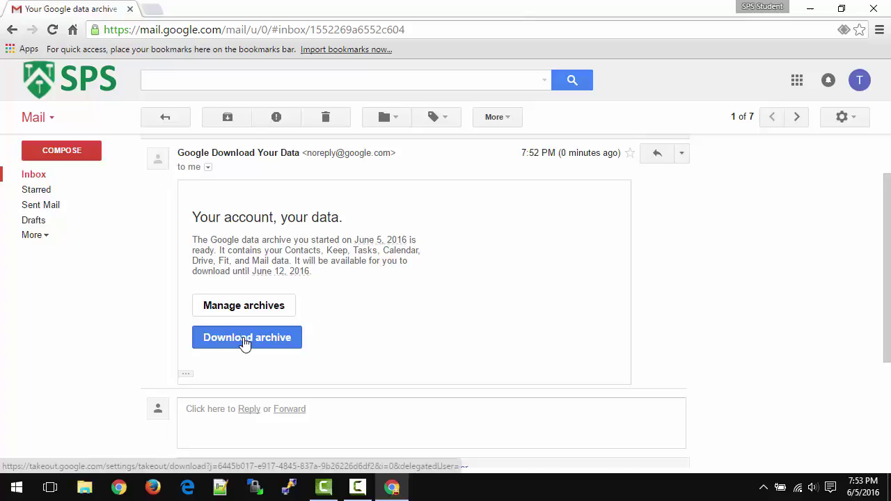
left_click(245, 340)
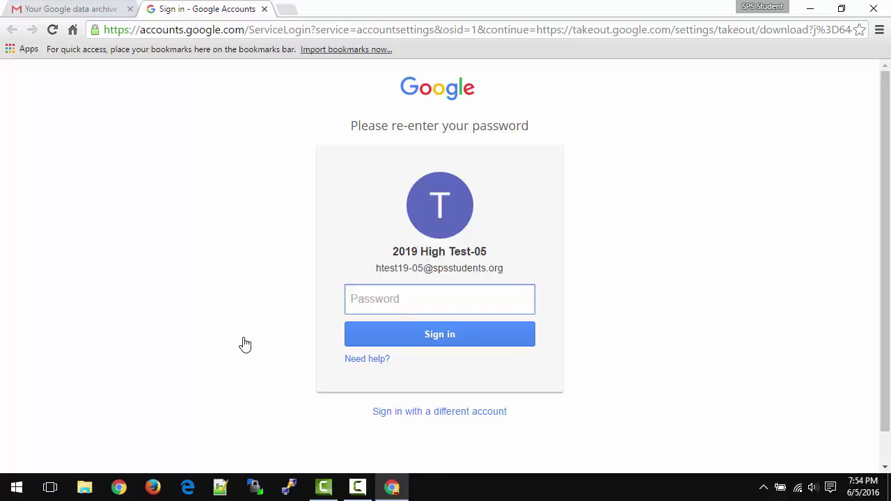
- Re-enter the account password to sign in and download the requested archive, then review the list of available archives
type("••••••••••••")
left_click(457, 338)
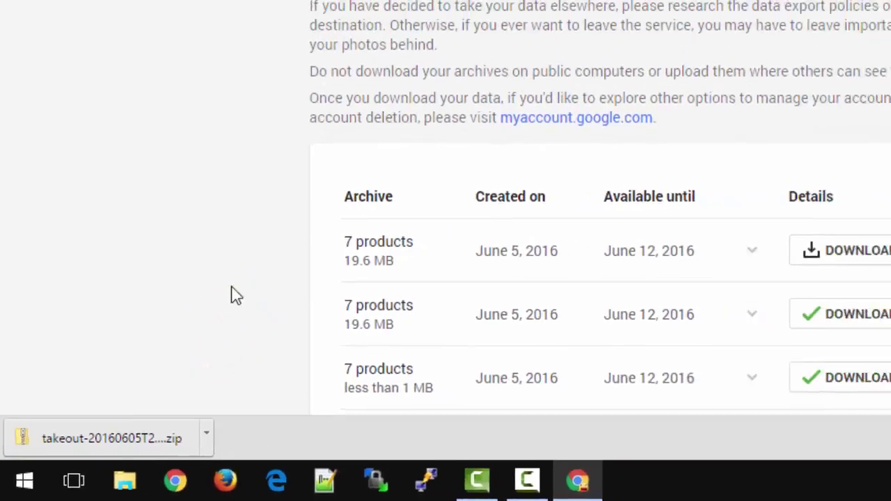
scroll(182, 301, "down", 2)
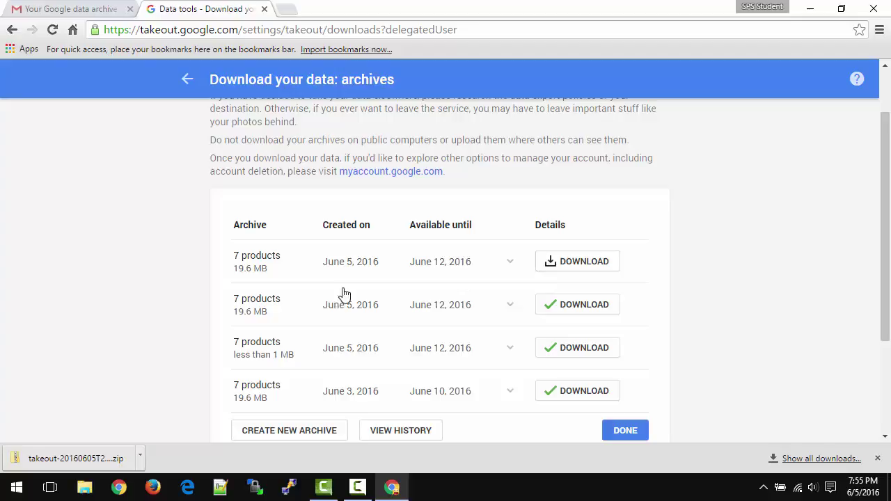
scroll(255, 209, "up", 1)
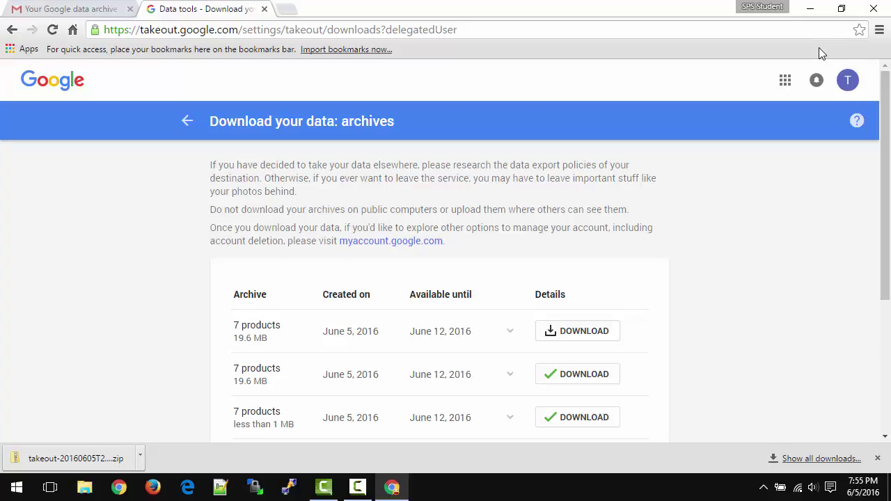
- Move takeout-20160605T235240Z.zip to an empty area of the desktop and extract all its contents to the proposed desktop folder
left_click(810, 12)
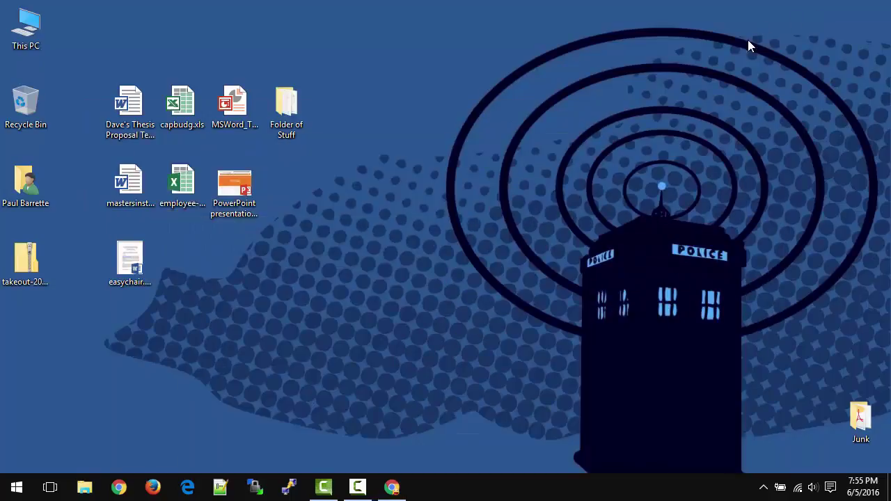
left_click_drag(28, 263, 384, 57)
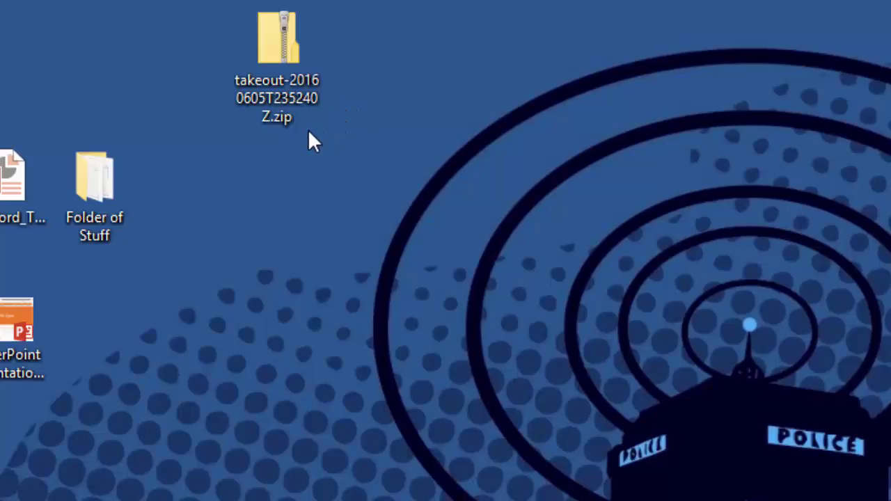
mouse_move(303, 126)
right_click(273, 39)
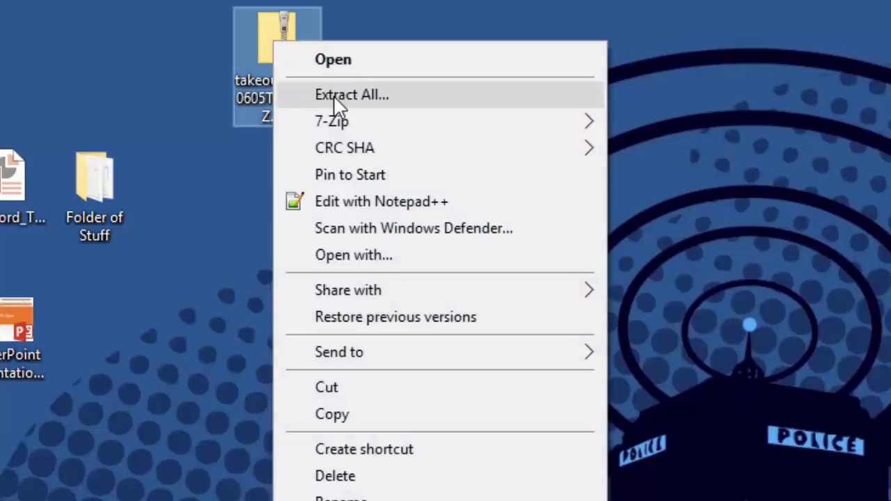
left_click(333, 95)
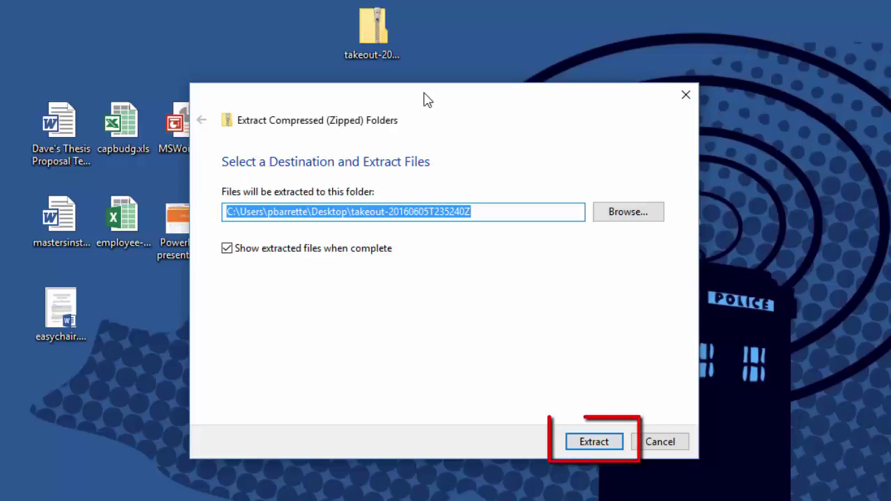
left_click(593, 442)
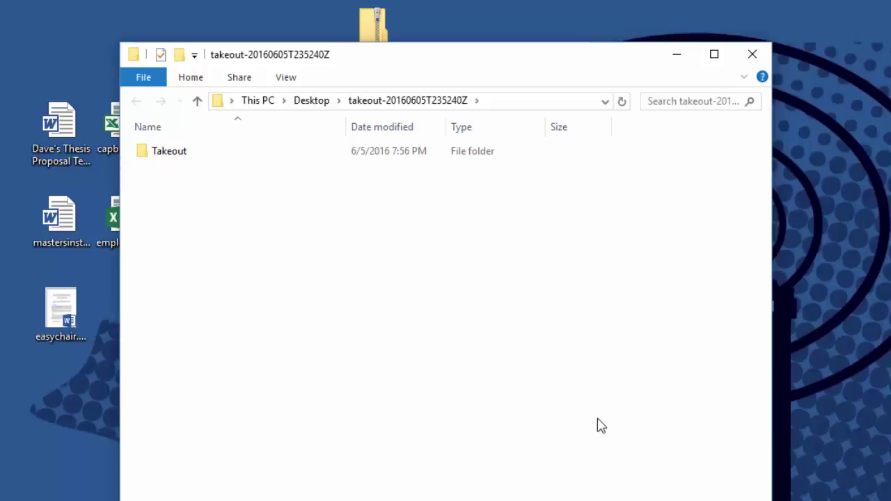
- Open the extracted Takeout folder, inspect its Calendar folder, and return to Takeout
double_click(167, 158)
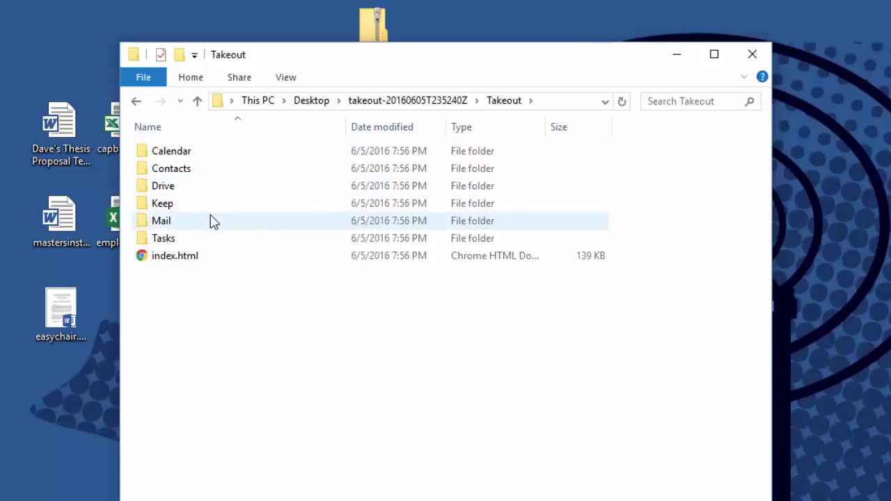
double_click(197, 159)
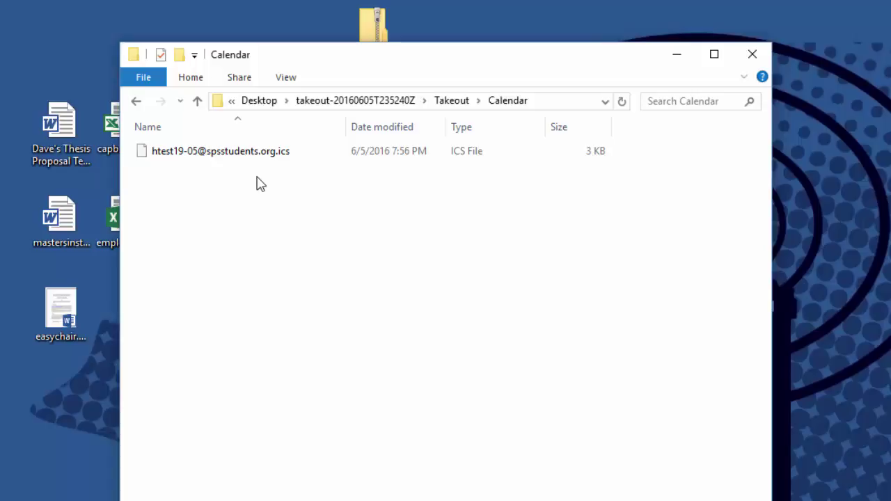
left_click(443, 102)
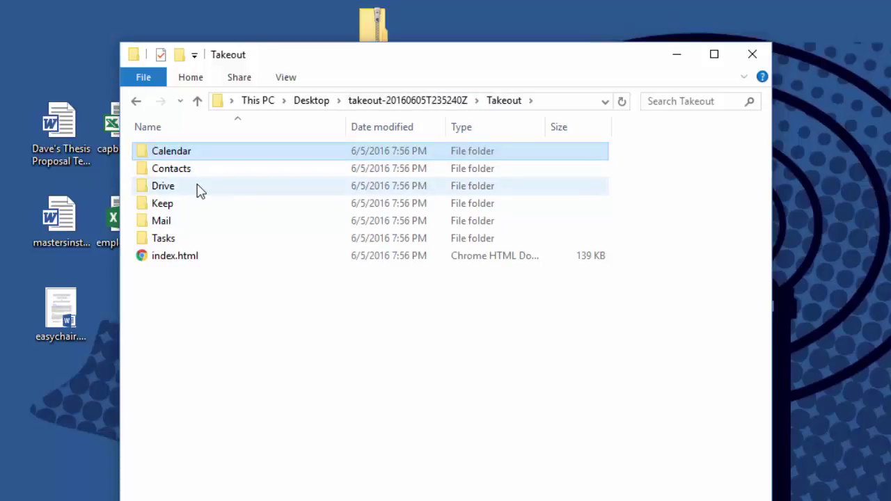
- Open the Drive folder and examine the exported files and the Classroom and ELA folders
mouse_move(199, 190)
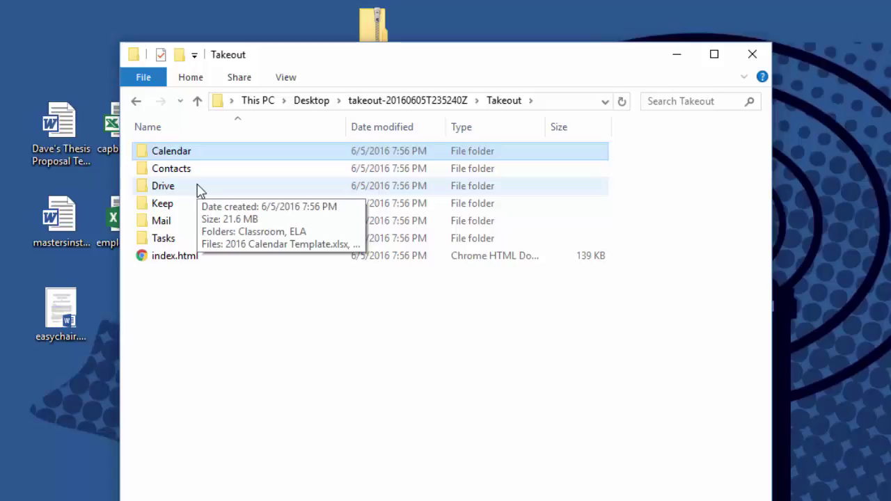
double_click(200, 191)
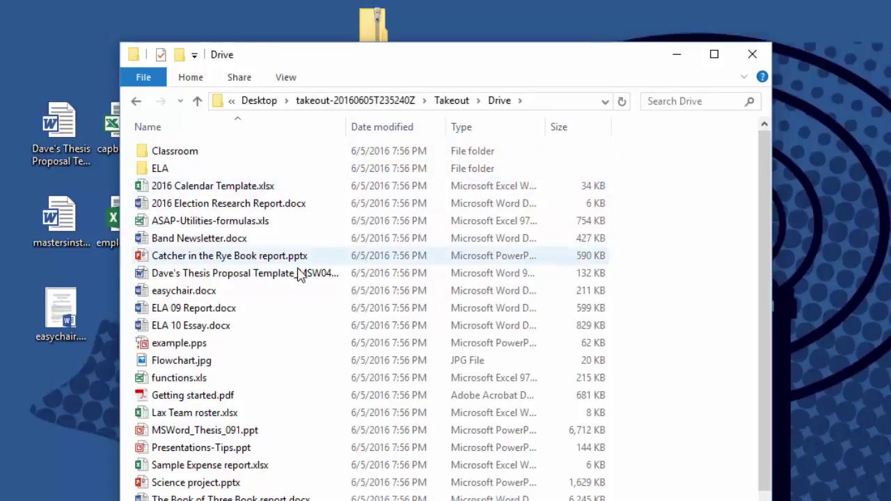
mouse_move(299, 275)
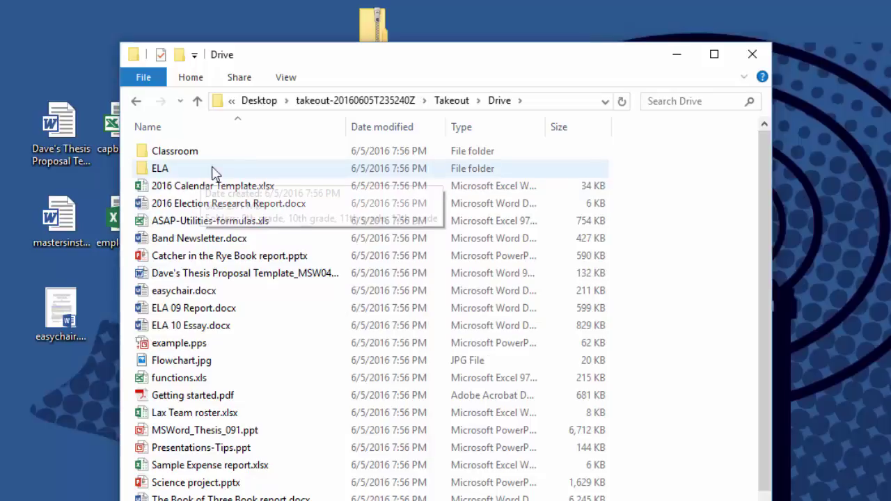
mouse_move(234, 155)
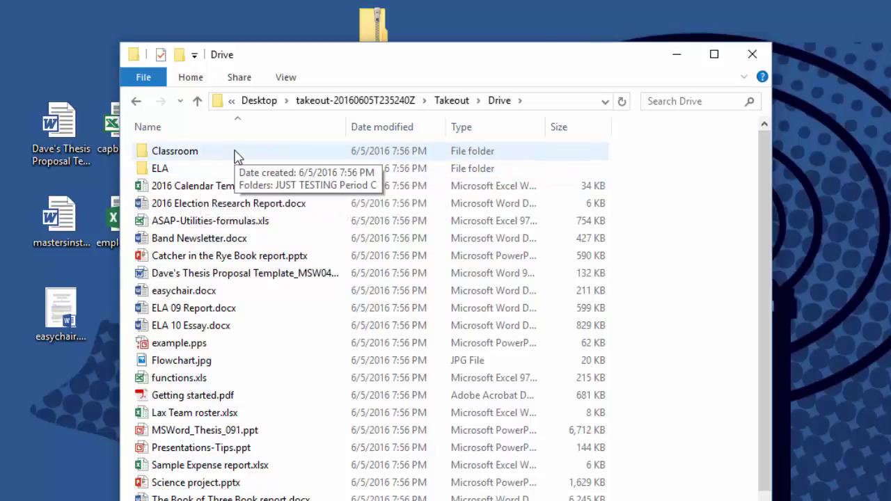
mouse_move(194, 174)
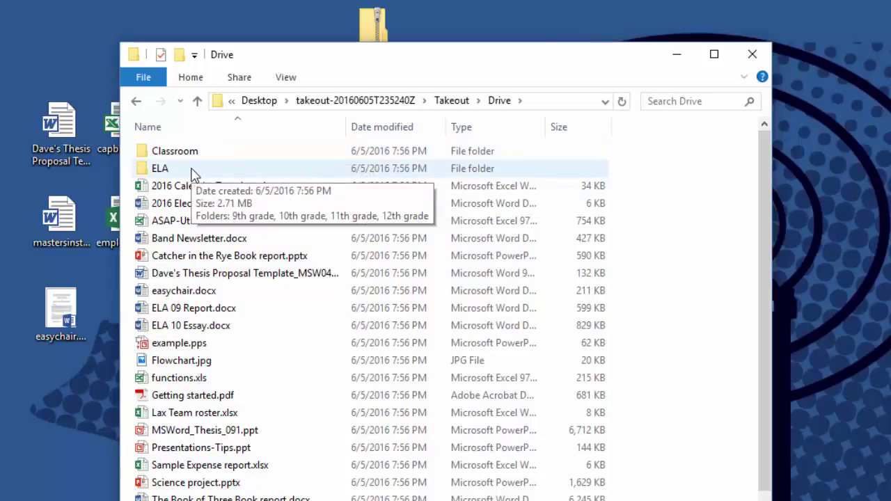
- Inspect the 9th grade and 10th grade folders inside ELA, and return to the Takeout folder
double_click(194, 173)
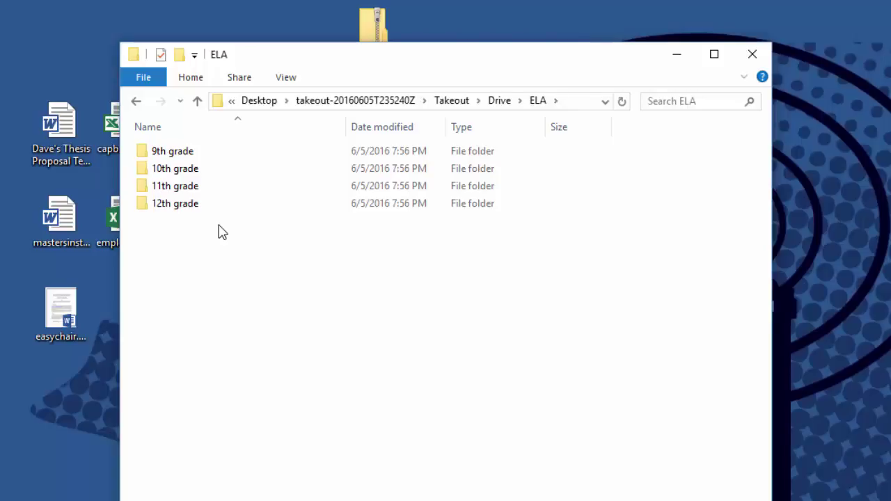
double_click(200, 155)
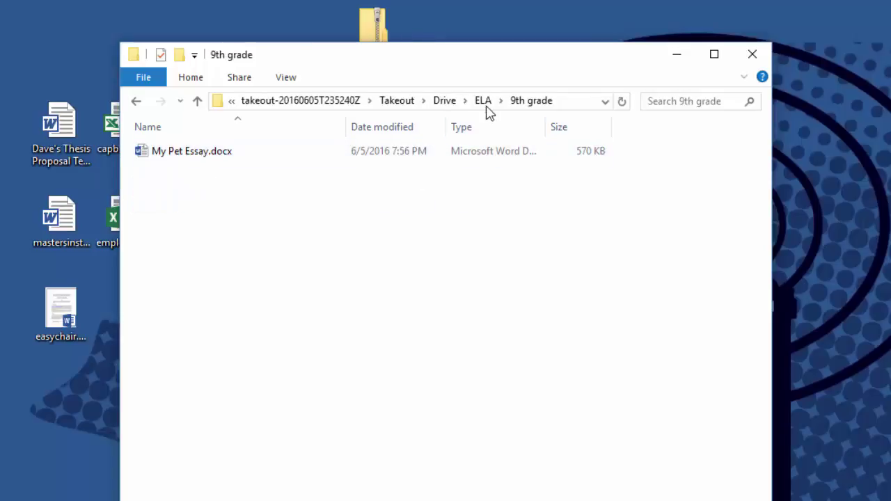
left_click(483, 102)
double_click(192, 171)
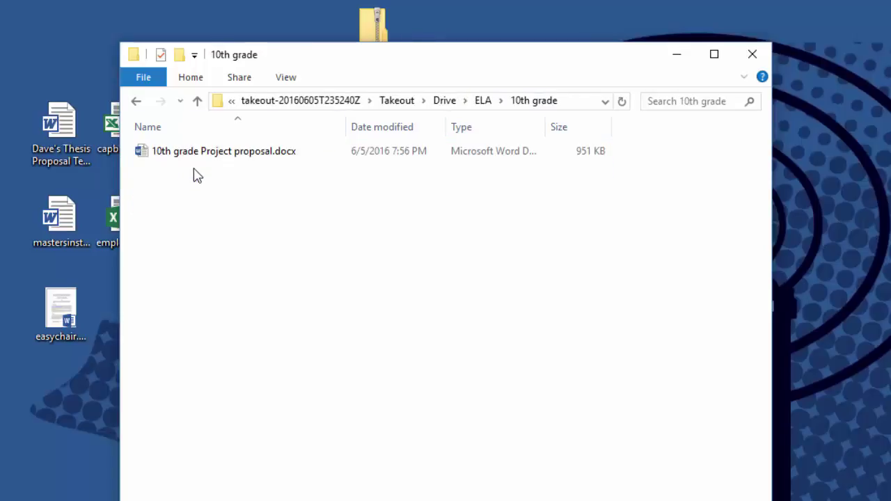
left_click(485, 103)
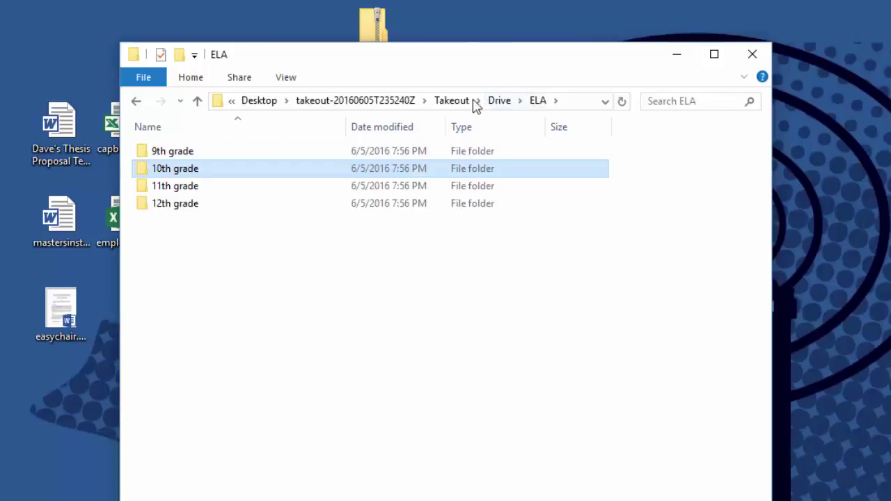
left_click(453, 103)
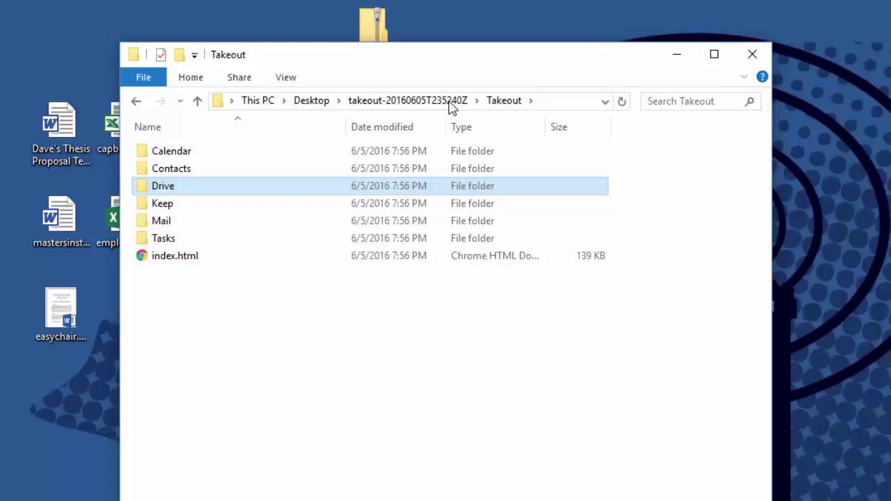
left_click(320, 321)
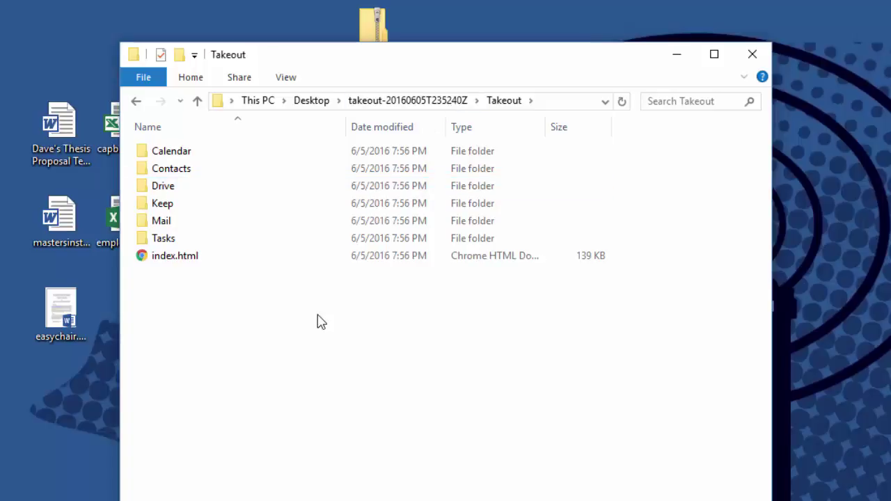